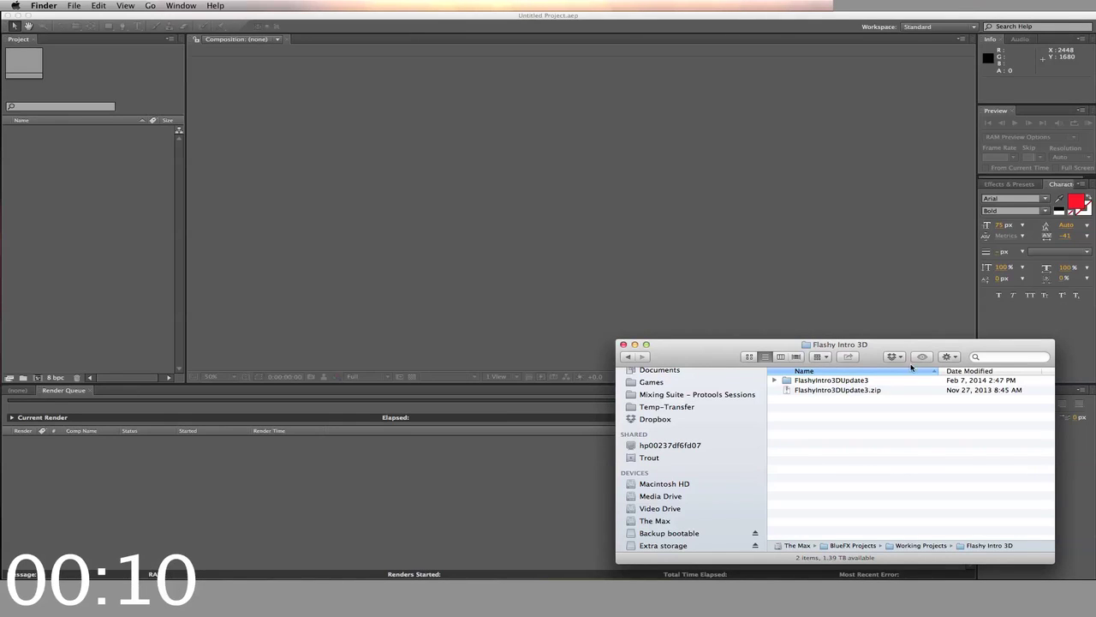
In Finder, open Flashy-Intro-3d-Demo.aep from FlashyIntro3DUpdate3 > FlashyIntro3DProjectFiles
{"action": "double_click", "coordinate": [857, 382]}
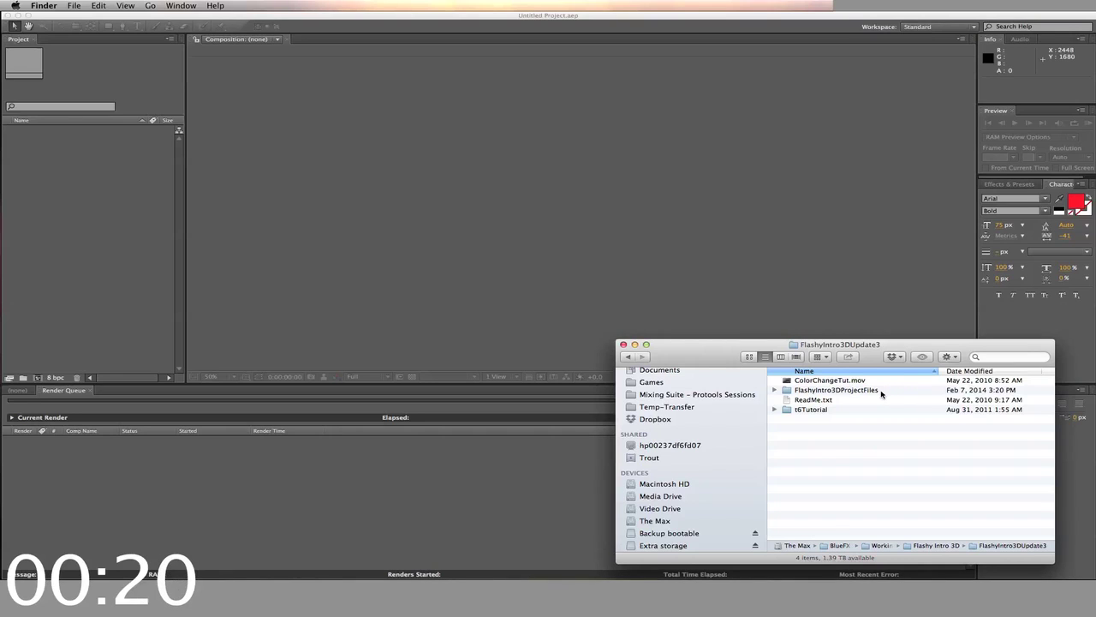
{"action": "double_click", "coordinate": [822, 410]}
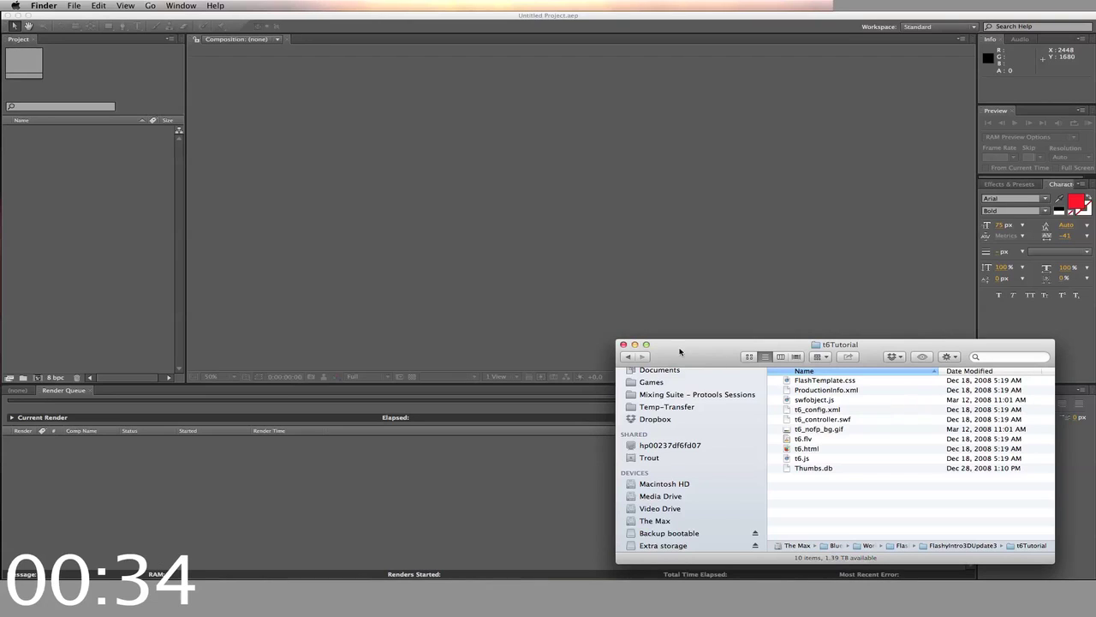
{"action": "left_click", "coordinate": [634, 358]}
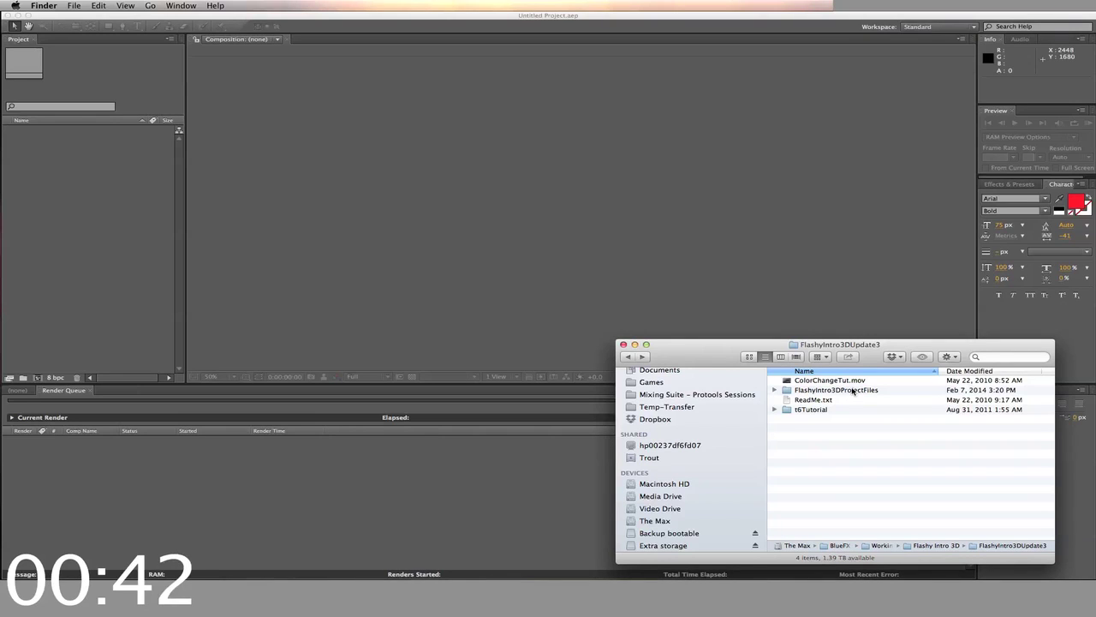
{"action": "double_click", "coordinate": [853, 390]}
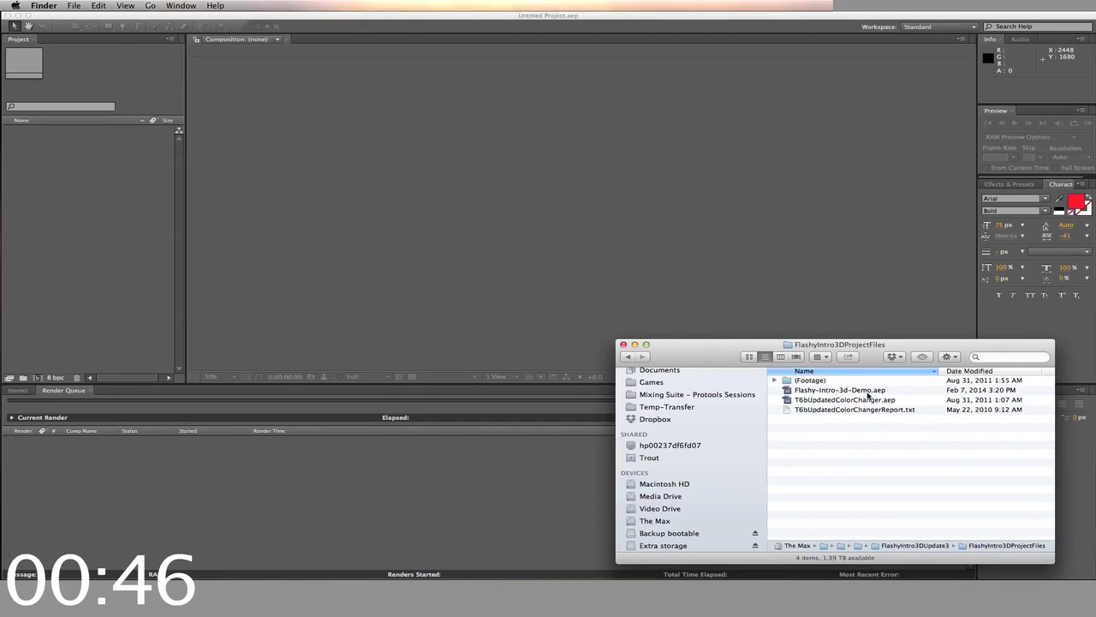
{"action": "double_click", "coordinate": [867, 391]}
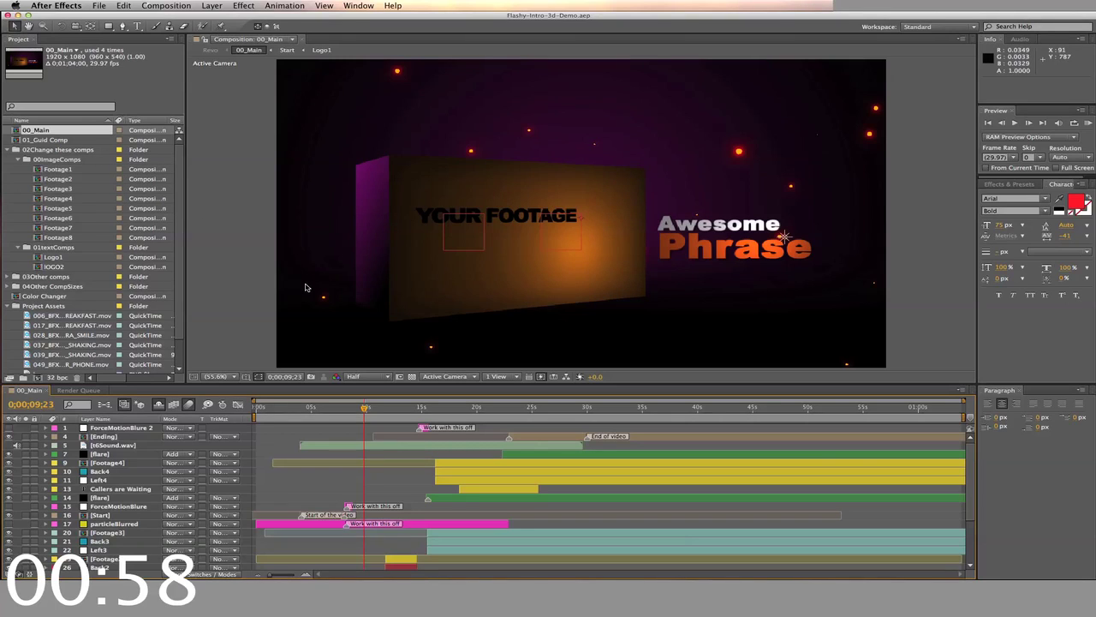
Add logo.png as a new layer in the lOGO2 composition
{"action": "double_click", "coordinate": [51, 267]}
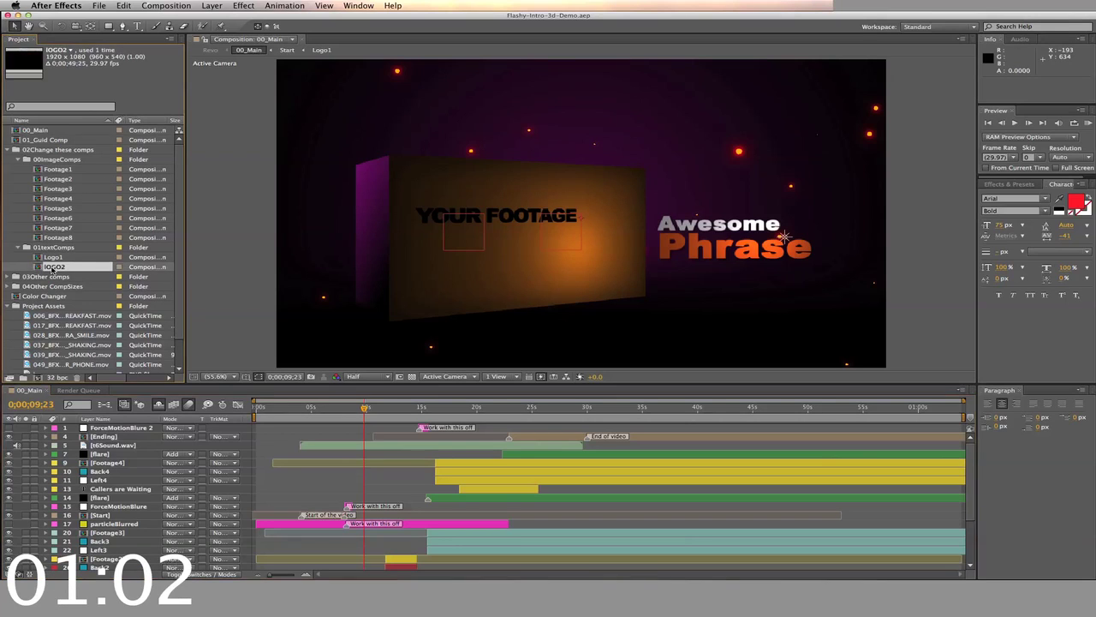
{"action": "left_click", "coordinate": [27, 346]}
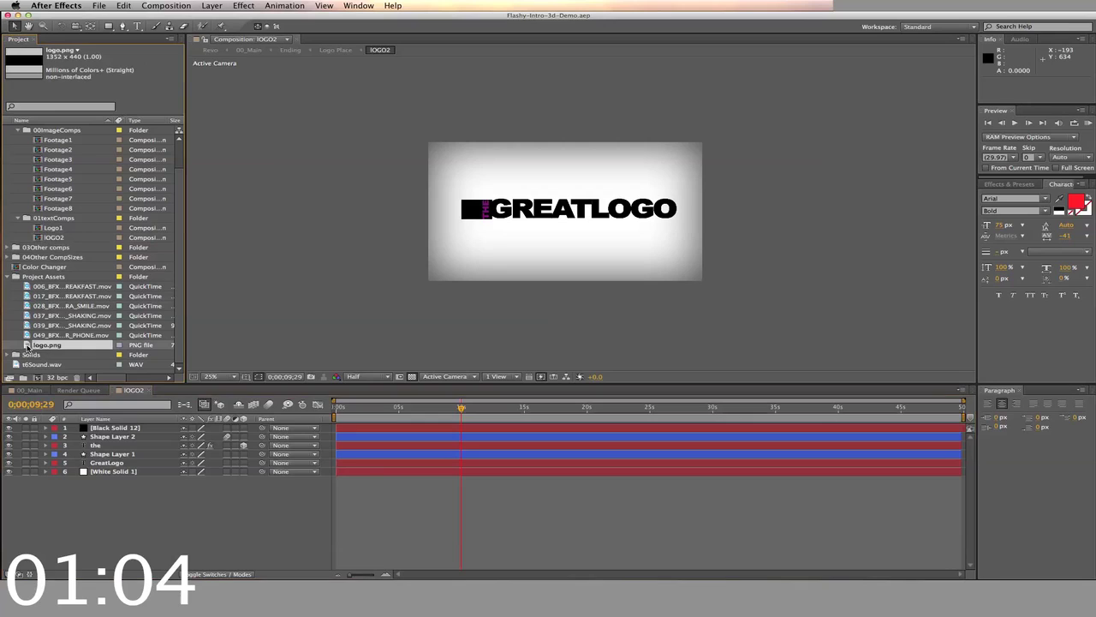
{"action": "left_click_drag", "start_coordinate": [49, 407], "coordinate": [58, 430]}
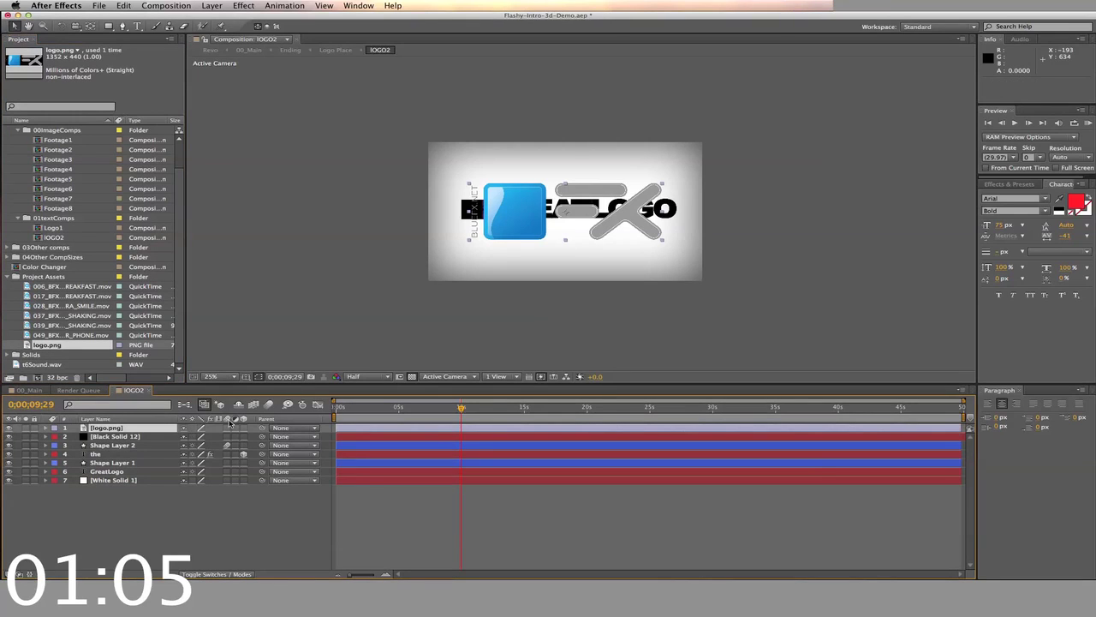
Hide the old GreatLogo layers and return to 00_Main
{"action": "left_click", "coordinate": [9, 455]}
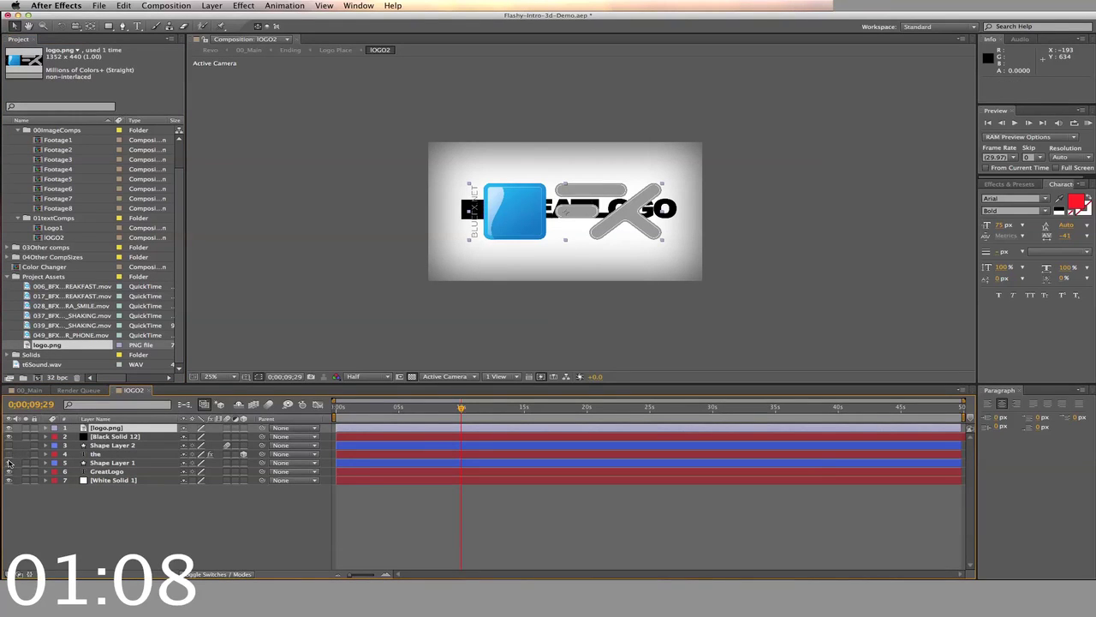
{"action": "left_click", "coordinate": [8, 472]}
{"action": "left_click", "coordinate": [9, 472]}
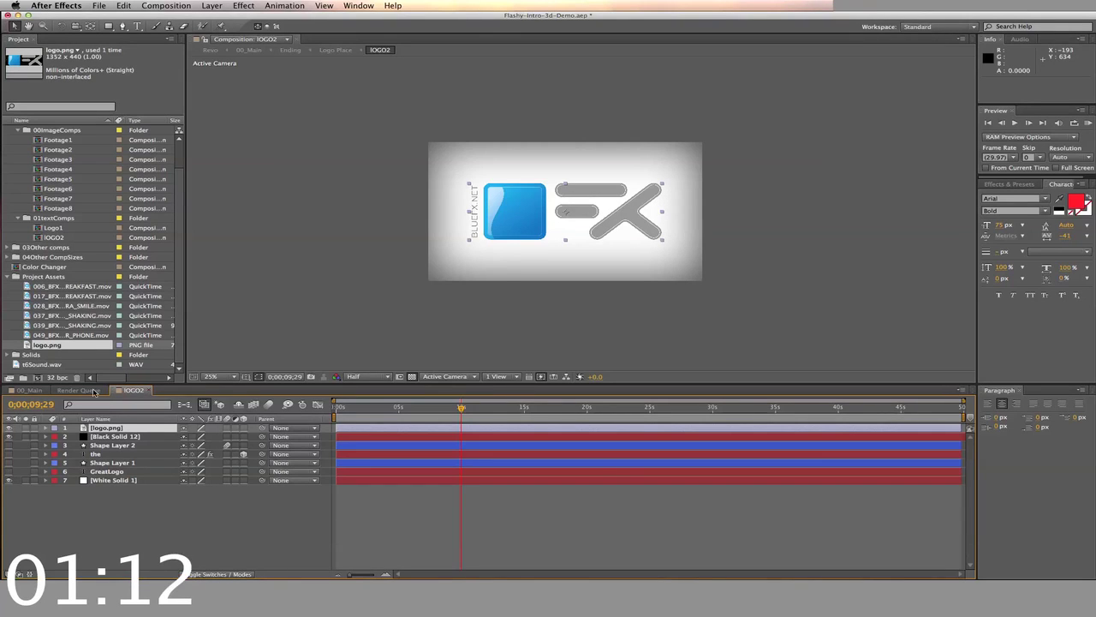
{"action": "left_click", "coordinate": [30, 390]}
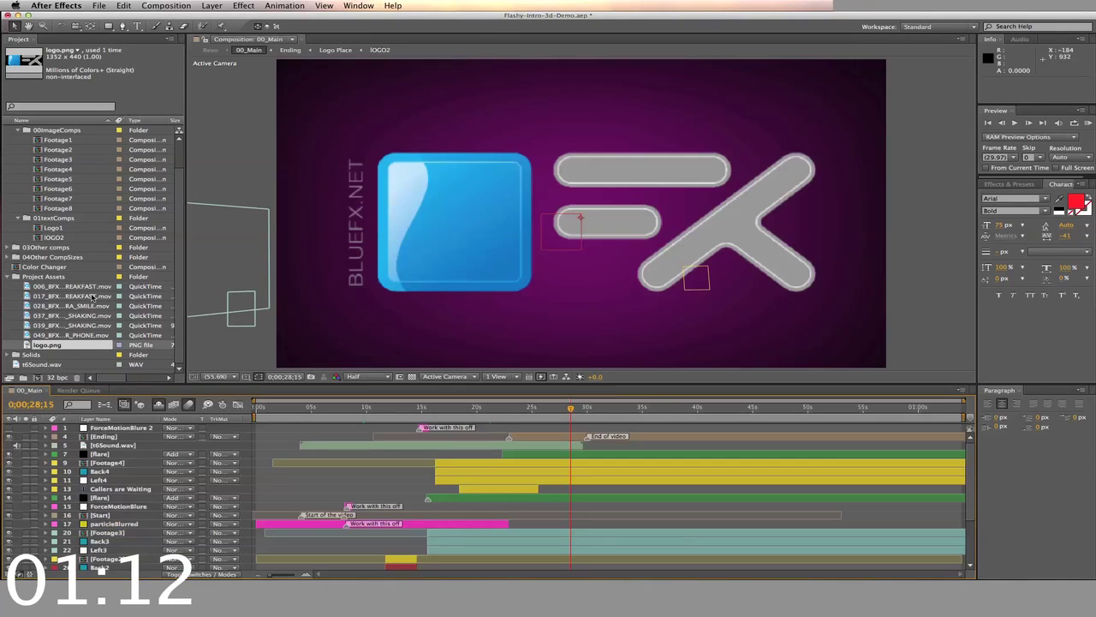
{"action": "double_click", "coordinate": [56, 229]}
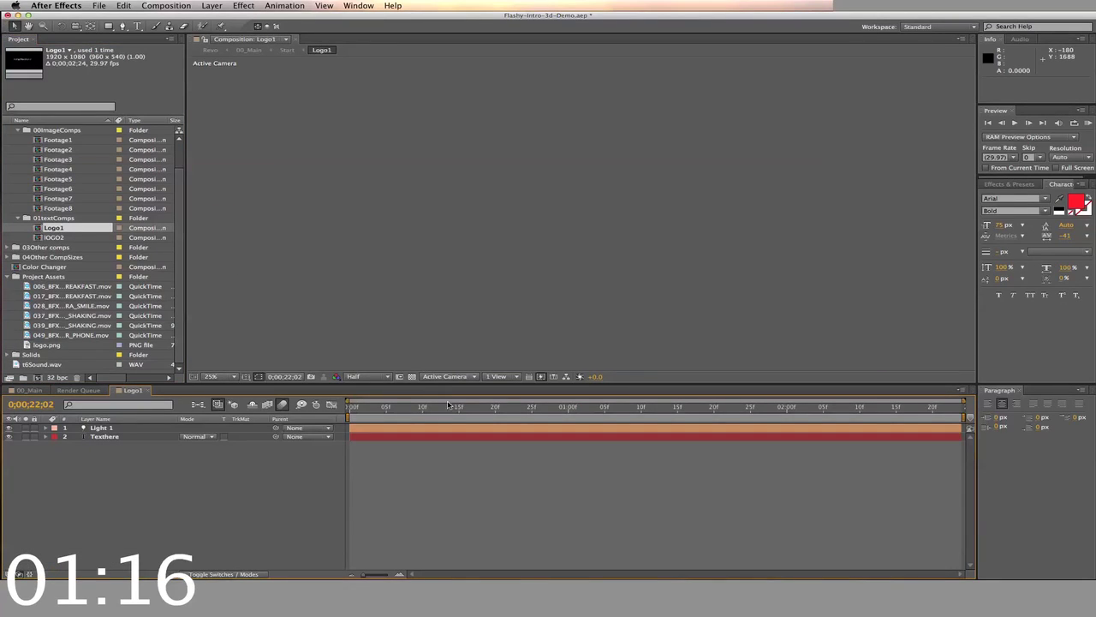
{"action": "left_click", "coordinate": [458, 408]}
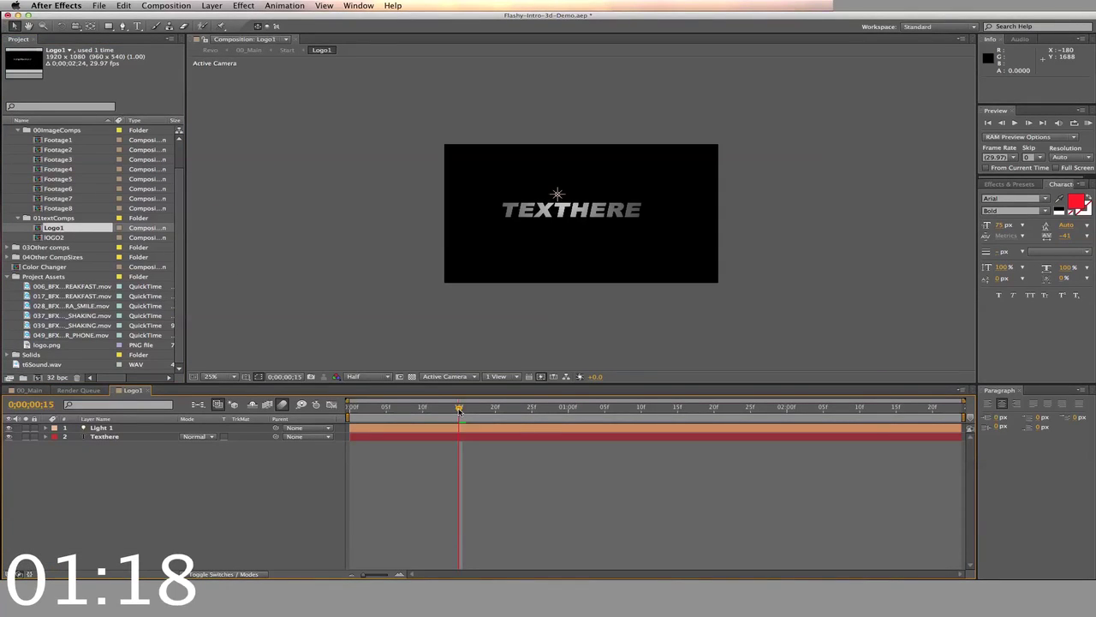
{"action": "double_click", "coordinate": [459, 438]}
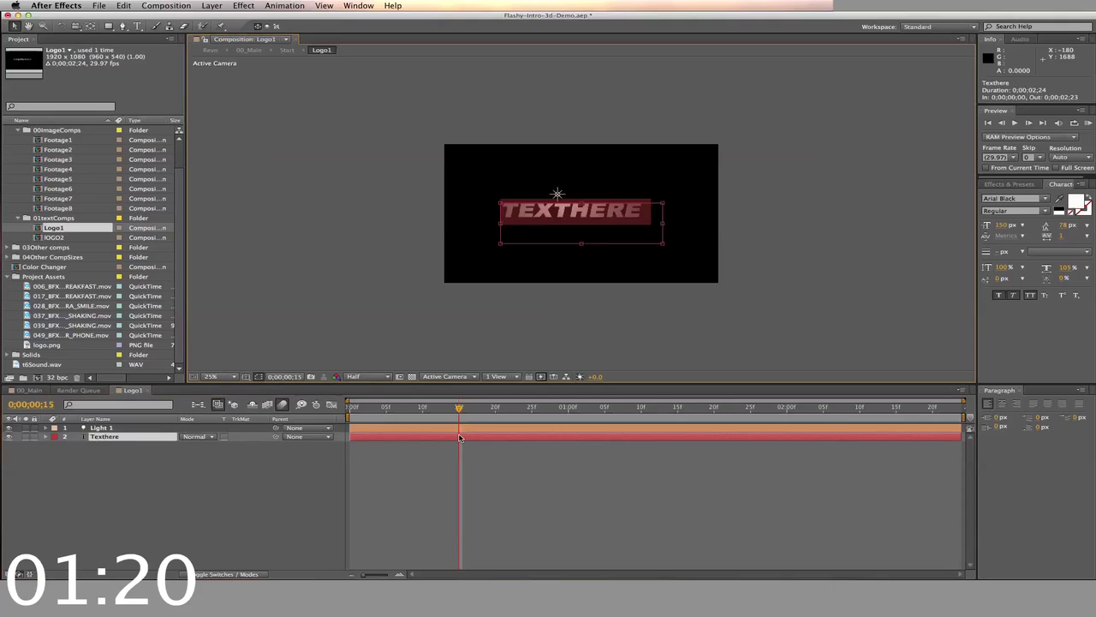
{"action": "type", "text": "WWW.BLUEFX.NET"}
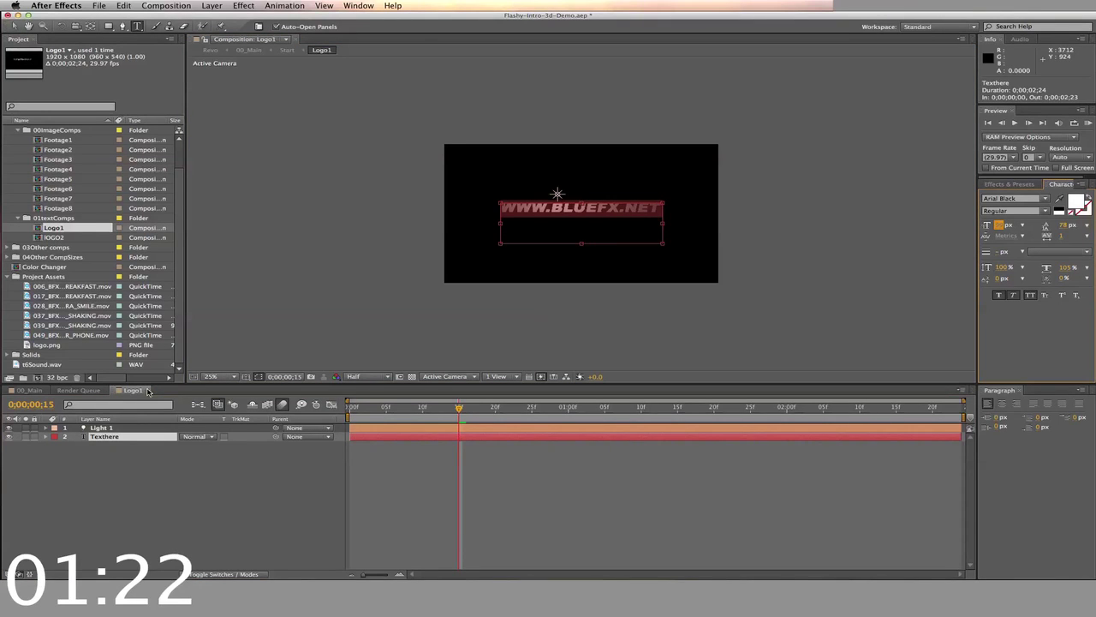
{"action": "left_click", "coordinate": [147, 390]}
{"action": "left_click", "coordinate": [34, 390]}
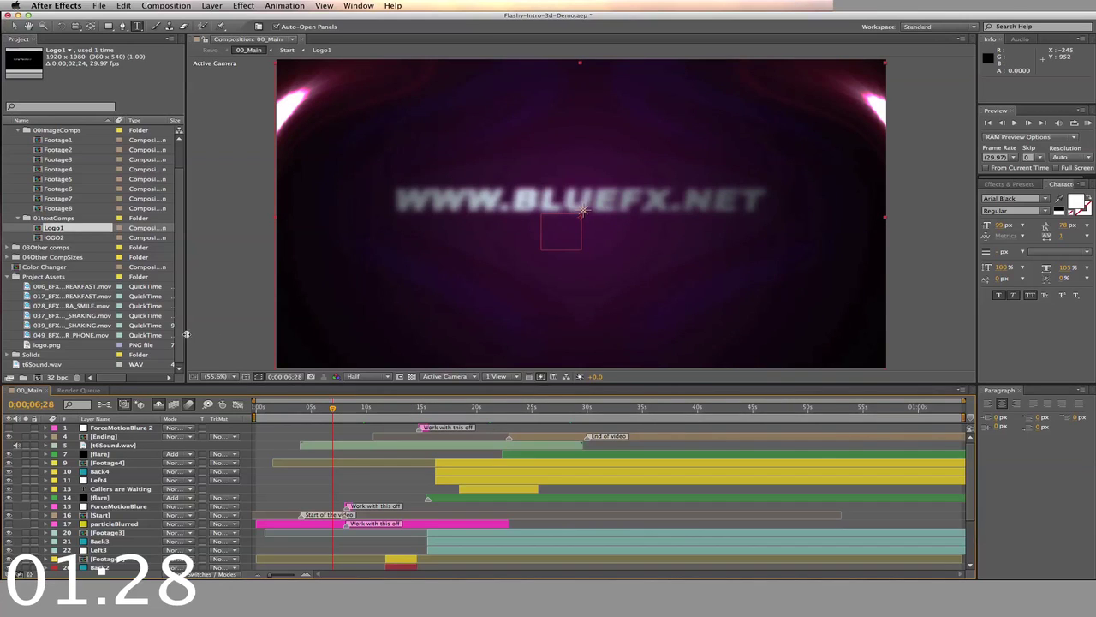
Add 006_BFX_BUSINESS_BREAKFAST.mov as Footage1's top layer and check it at the EndHere marker
{"action": "double_click", "coordinate": [65, 140]}
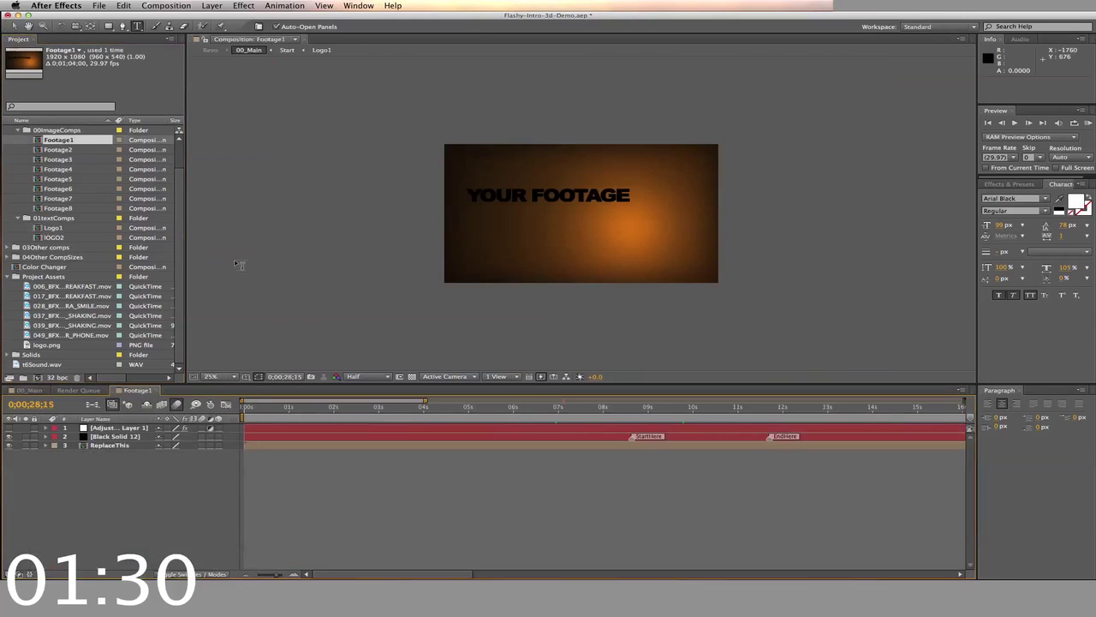
{"action": "left_click", "coordinate": [27, 287]}
{"action": "left_click_drag", "start_coordinate": [30, 289], "coordinate": [59, 425]}
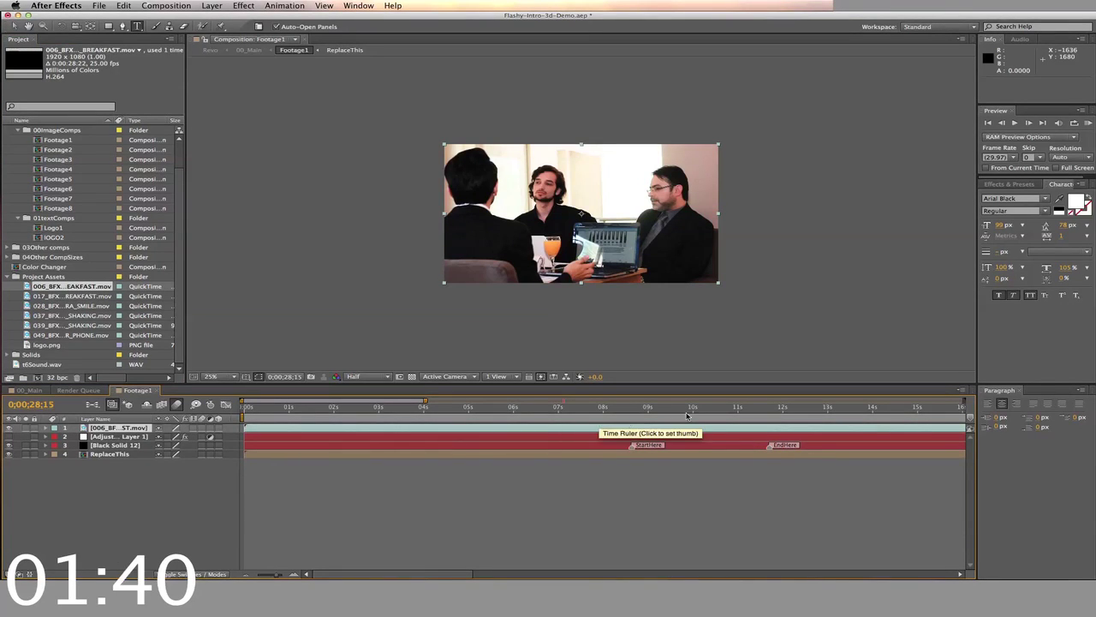
{"action": "left_click", "coordinate": [768, 408]}
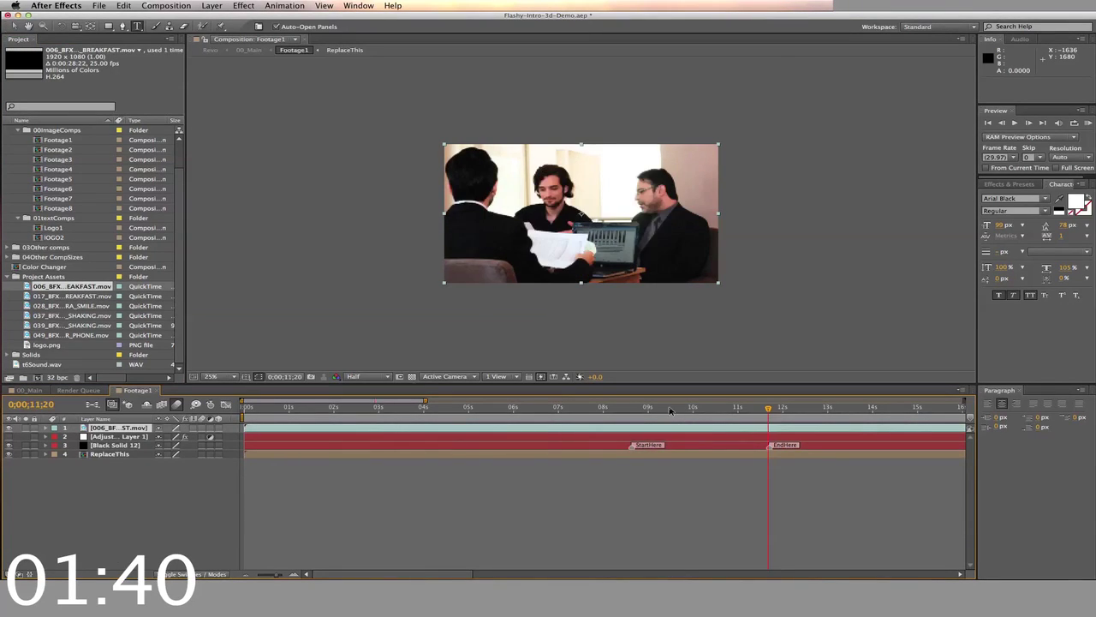
Close Footage1 and start editing the Awesome Phrase text layer in 00_Main
{"action": "left_click", "coordinate": [157, 392]}
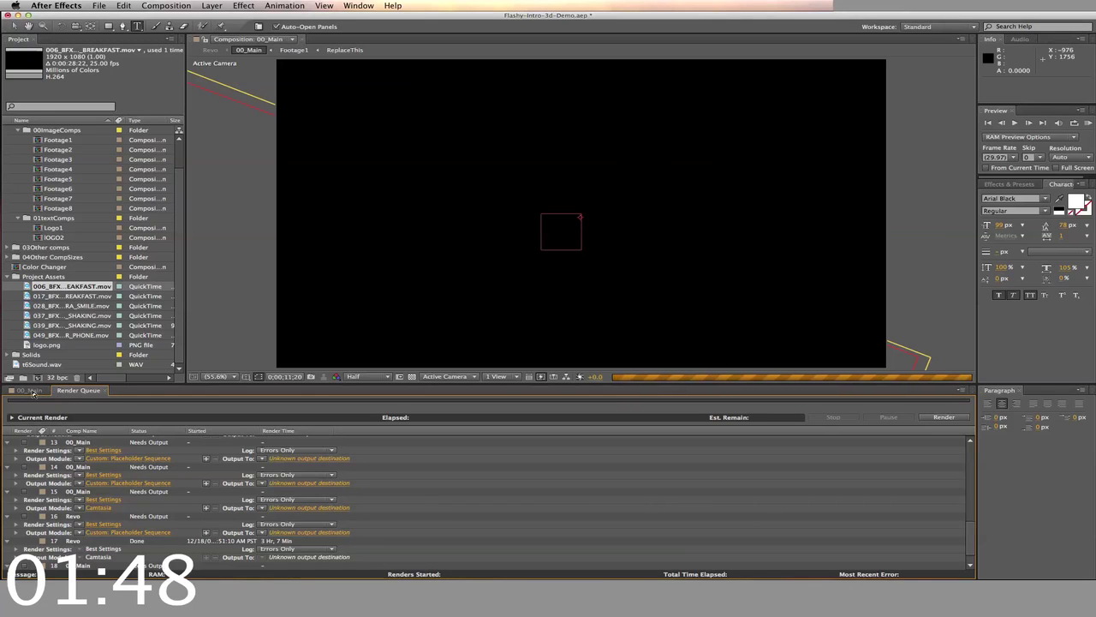
{"action": "left_click", "coordinate": [29, 391]}
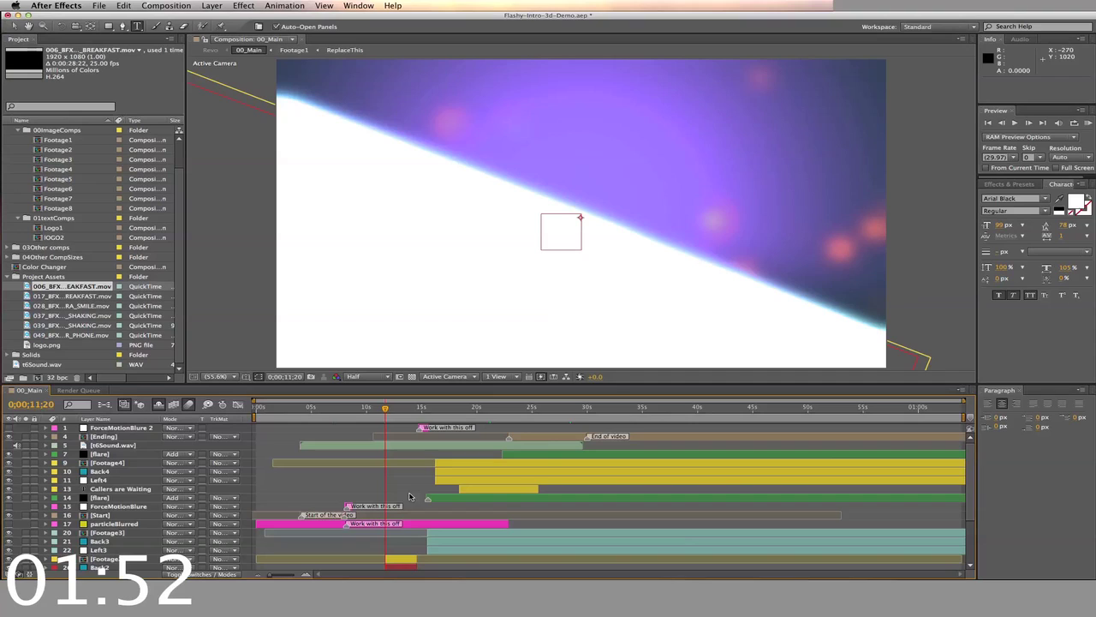
{"action": "scroll", "coordinate": [411, 527], "scroll_direction": "down", "scroll_amount": 4}
{"action": "left_click", "coordinate": [372, 514]}
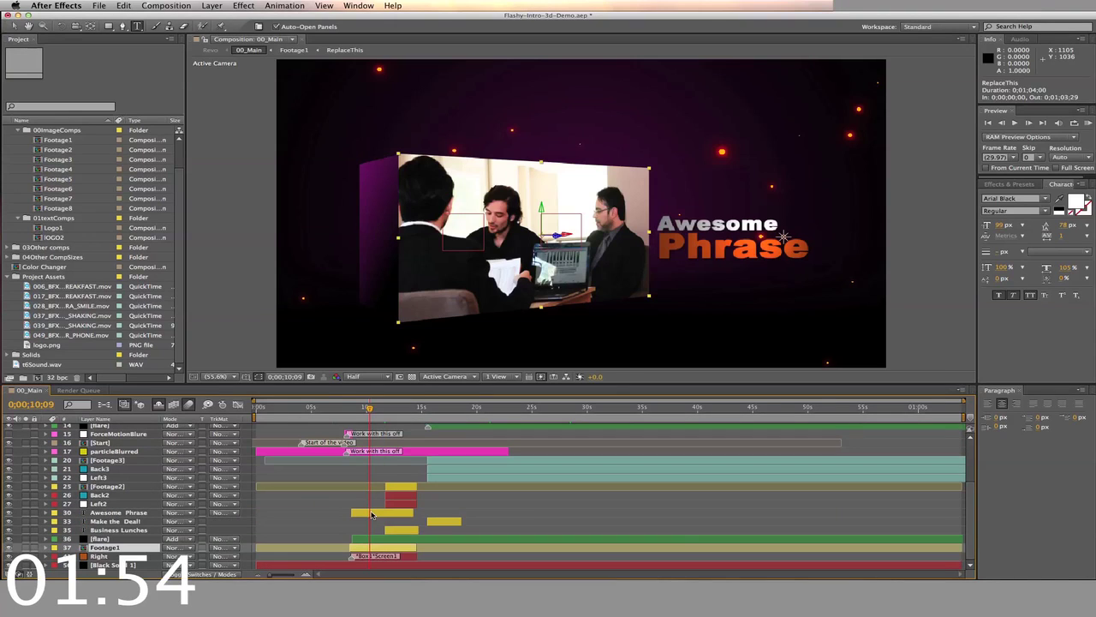
{"action": "double_click", "coordinate": [372, 514]}
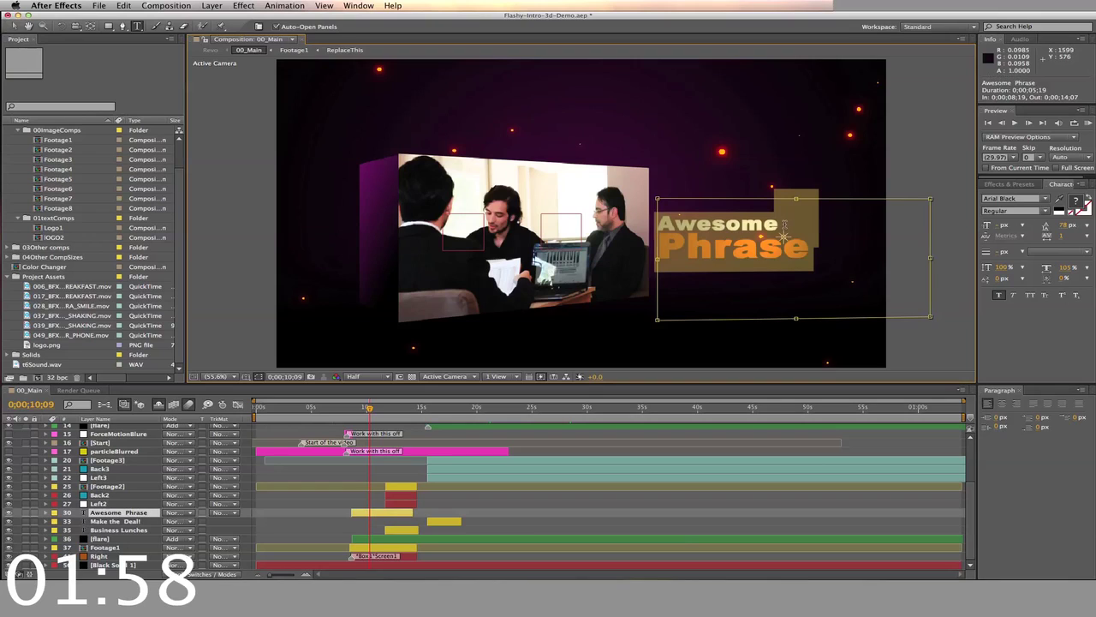
Replace 'Awesome' with 'DO BUSINESS' and 'Phrase' with 'Anywhere'
{"action": "left_click", "coordinate": [781, 225]}
{"action": "left_click_drag", "start_coordinate": [781, 224], "coordinate": [647, 229]}
{"action": "type", "text": "DO BUSINESS"}
{"action": "left_click_drag", "start_coordinate": [814, 251], "coordinate": [638, 249]}
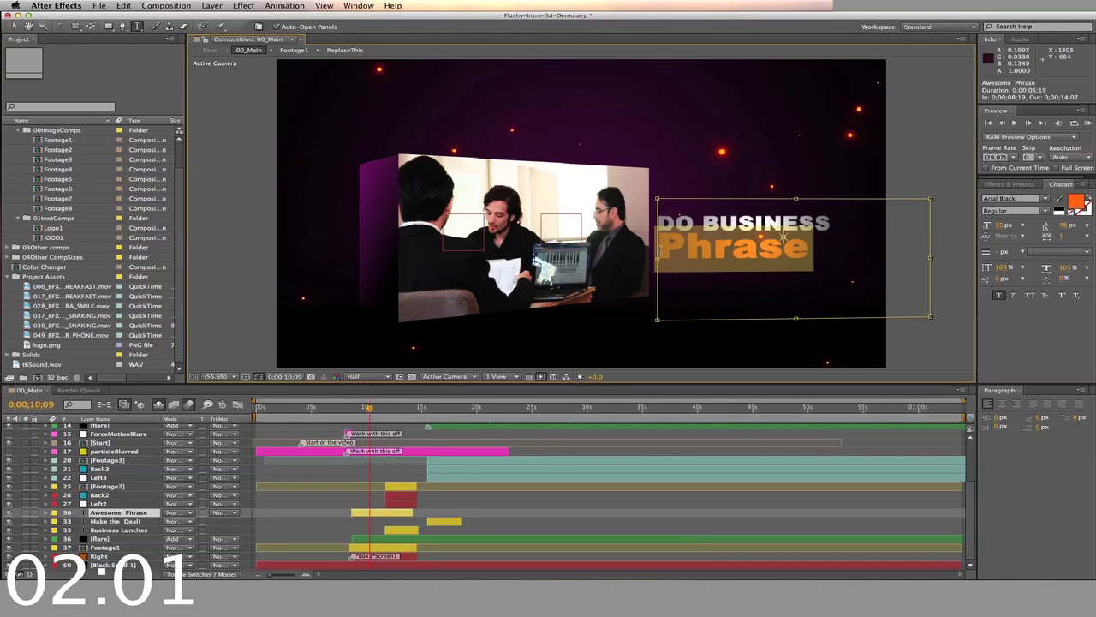
{"action": "type", "text": "Anywhere"}
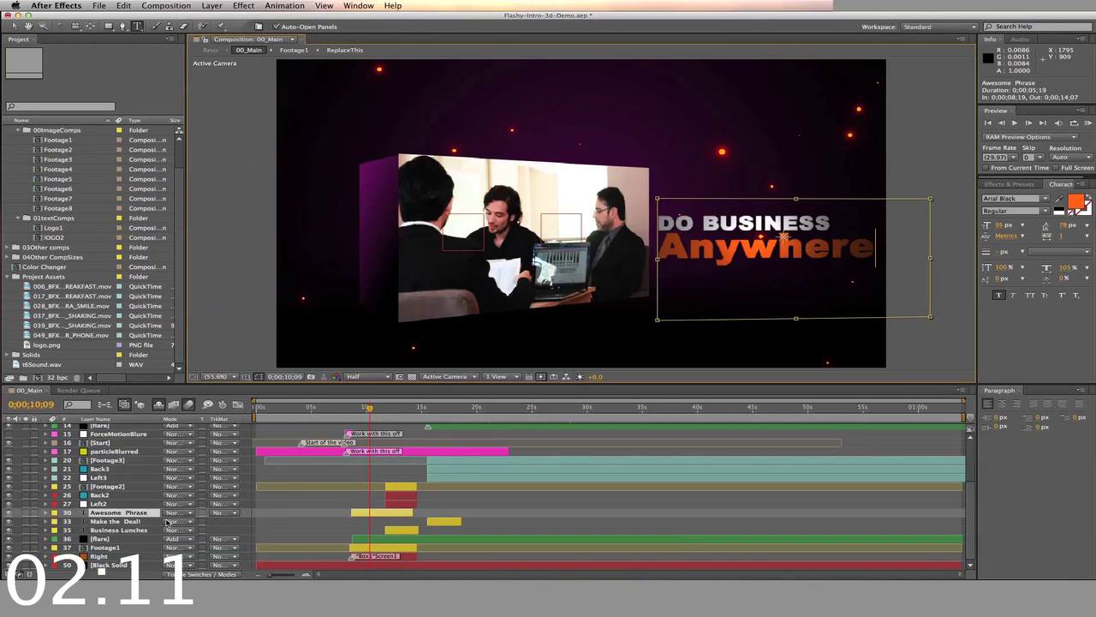
{"action": "scroll", "coordinate": [165, 523], "scroll_direction": "up", "scroll_amount": 4}
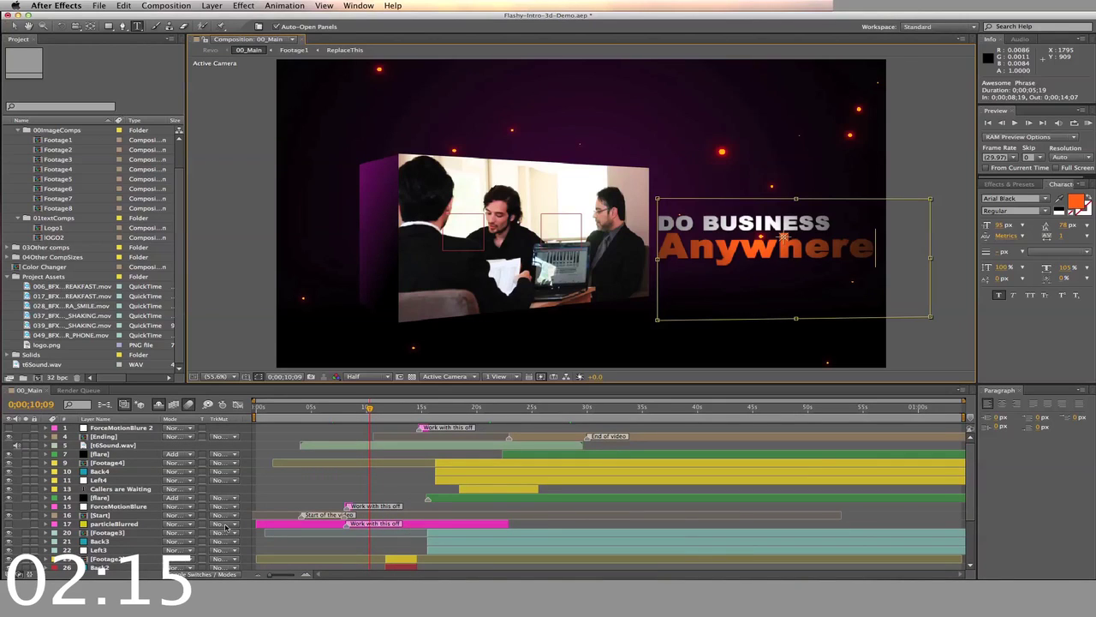
Finish the text edit and preview the updated main composition
{"action": "left_click", "coordinate": [10, 525]}
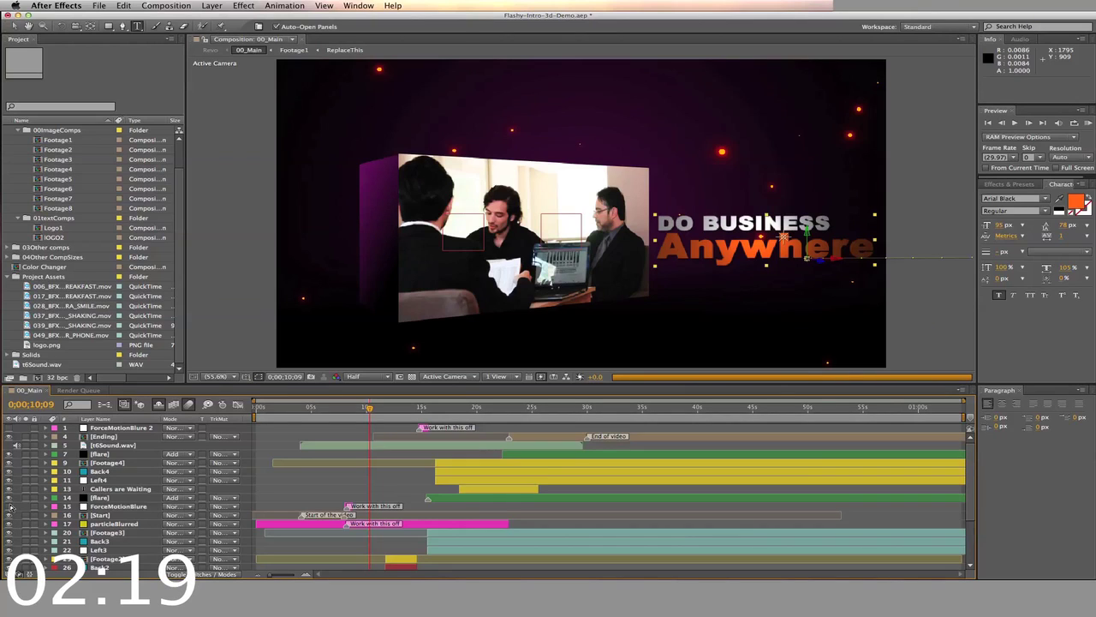
{"action": "left_click", "coordinate": [10, 506]}
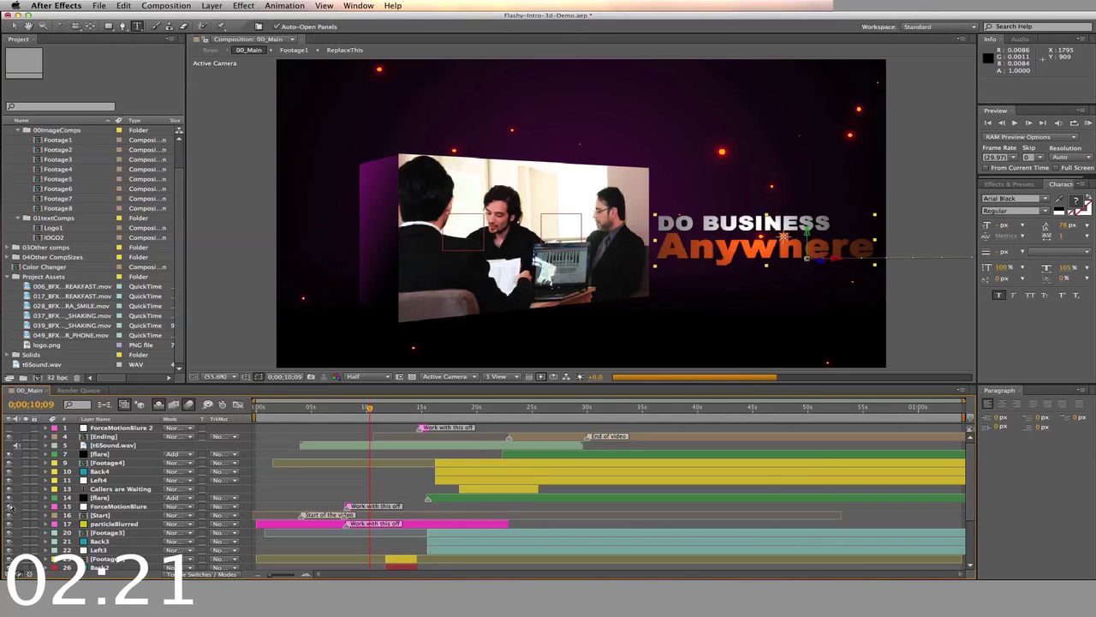
{"action": "left_click", "coordinate": [9, 429]}
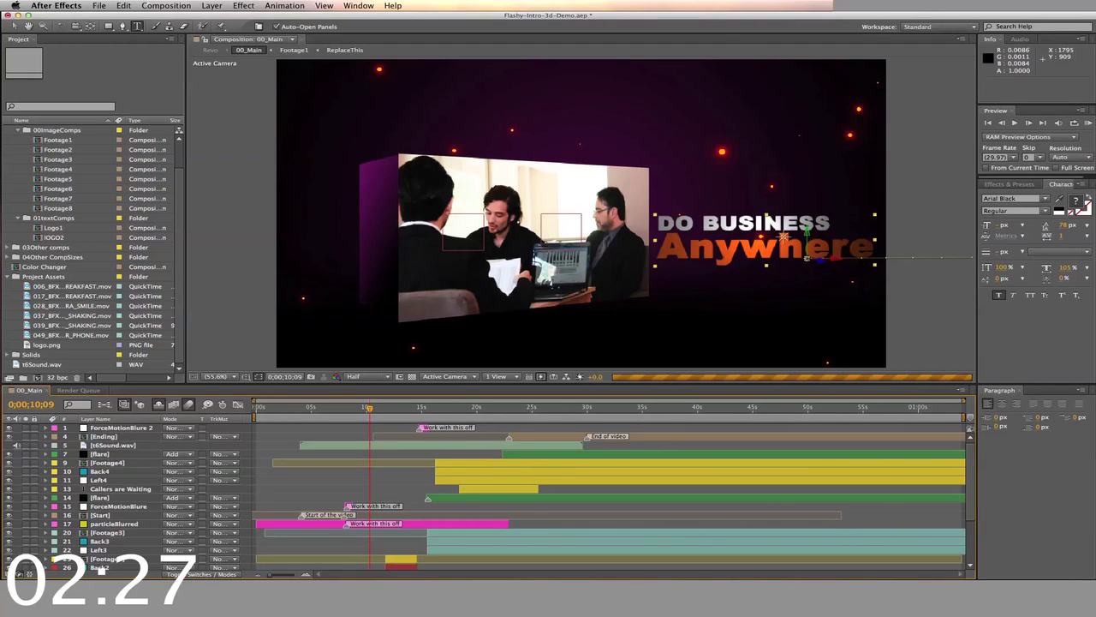
Add 00_Main to the Render Queue with QuickTime output and audio enabled
{"action": "left_click", "coordinate": [166, 5]}
{"action": "left_click", "coordinate": [218, 77]}
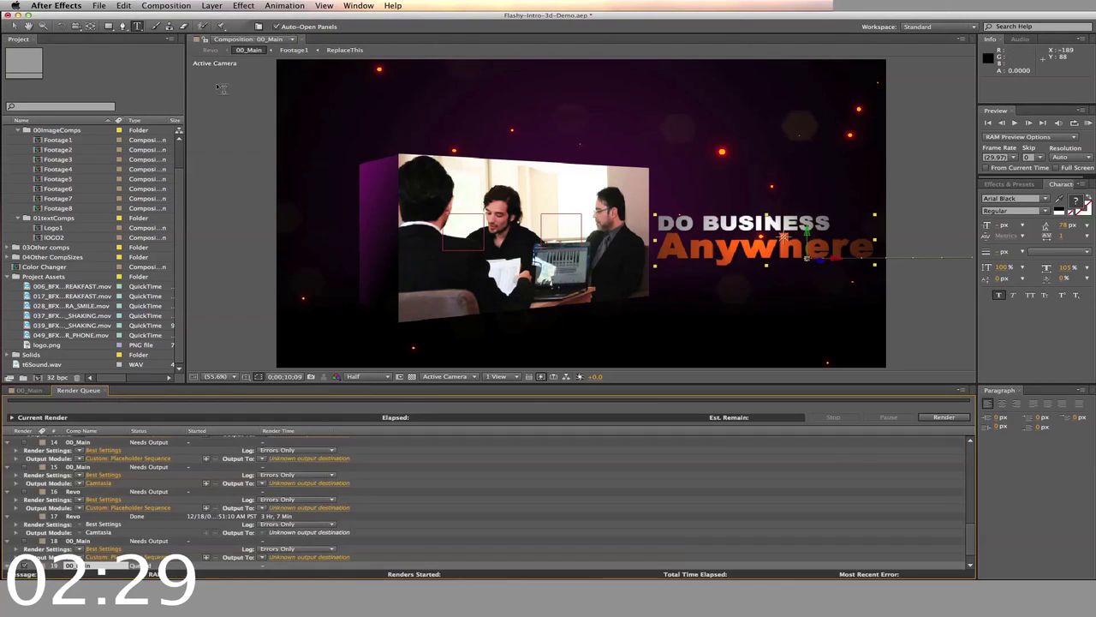
{"action": "scroll", "coordinate": [202, 494], "scroll_direction": "down", "scroll_amount": 2}
{"action": "left_click", "coordinate": [97, 568]}
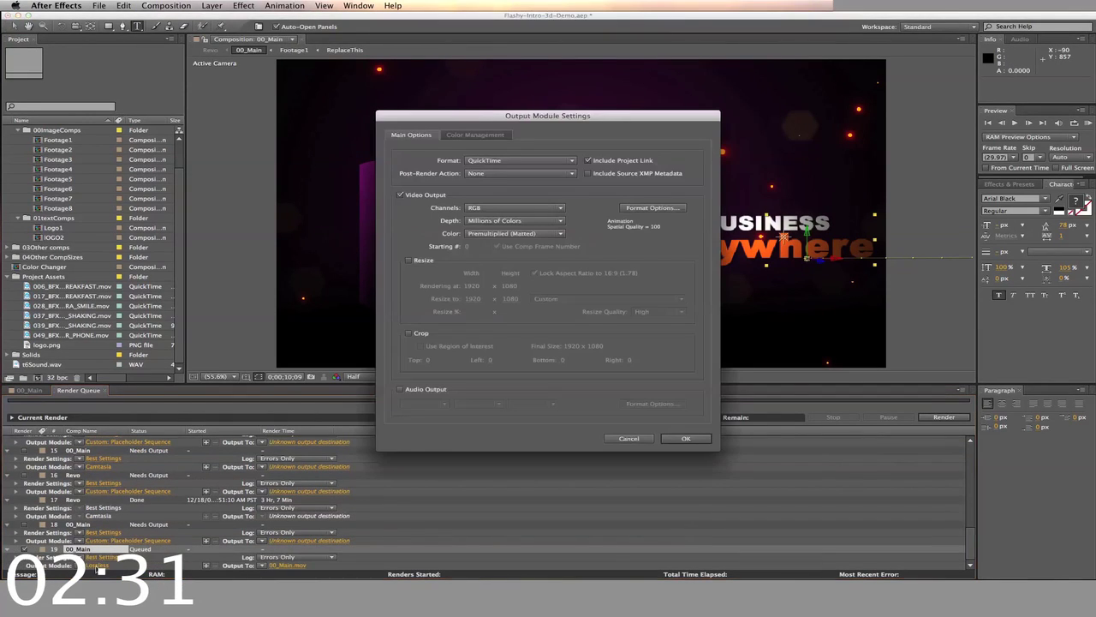
{"action": "left_click", "coordinate": [416, 388]}
{"action": "left_click", "coordinate": [693, 439]}
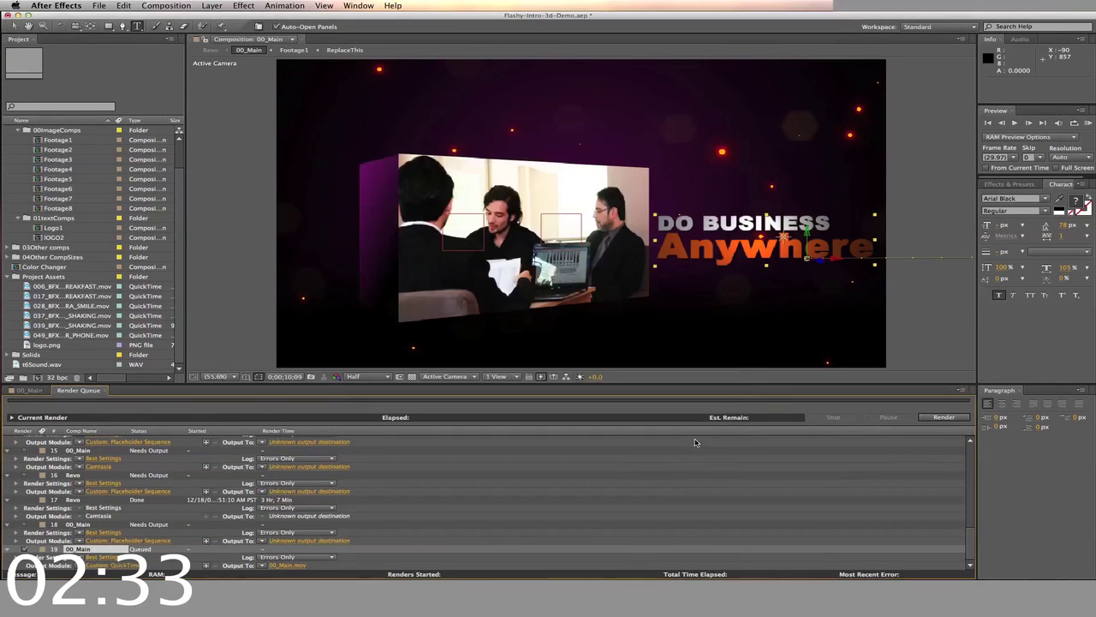
Name the output 'Flashy Intro 3D - Demo', start rendering, and switch to Finder
{"action": "left_click", "coordinate": [323, 568]}
{"action": "type", "text": "Flashy "}
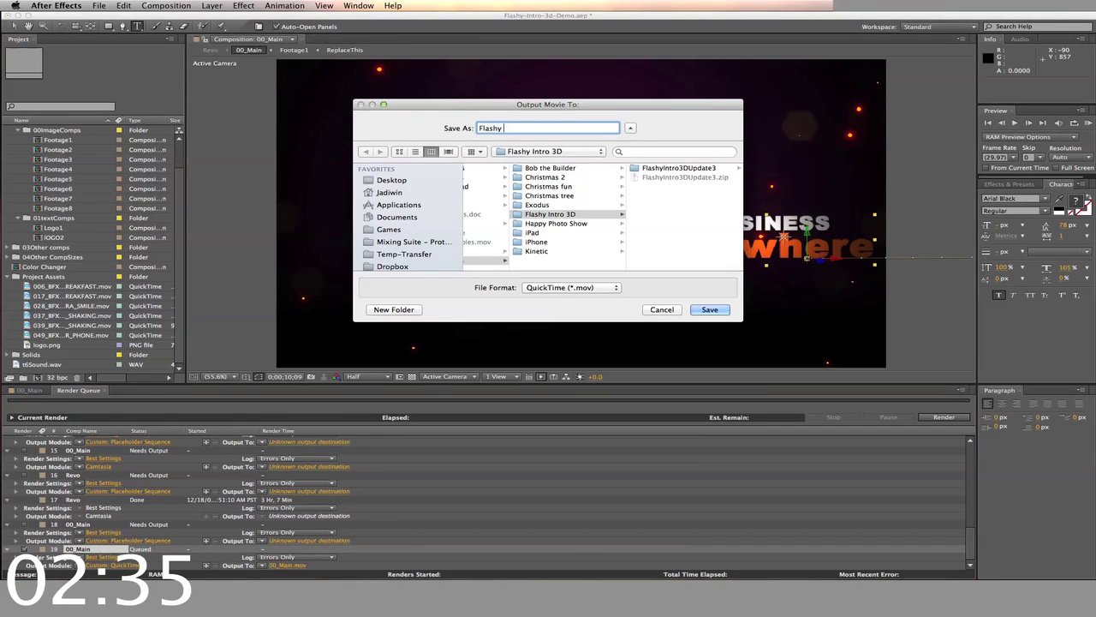
{"action": "type", "text": "Intro 3D - Demo"}
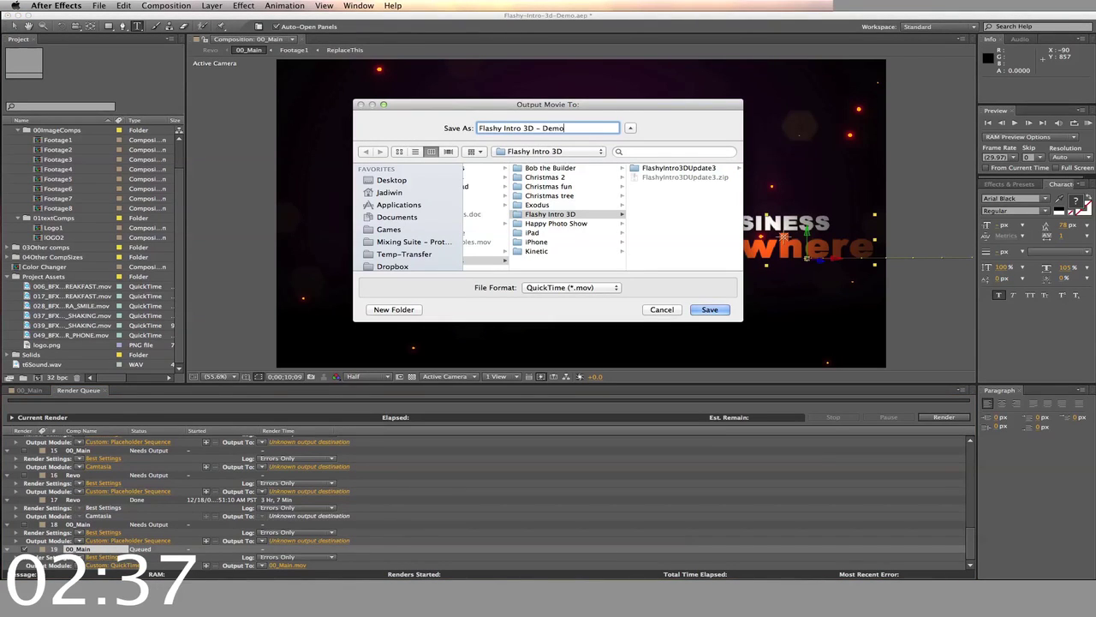
{"action": "key", "text": "Return"}
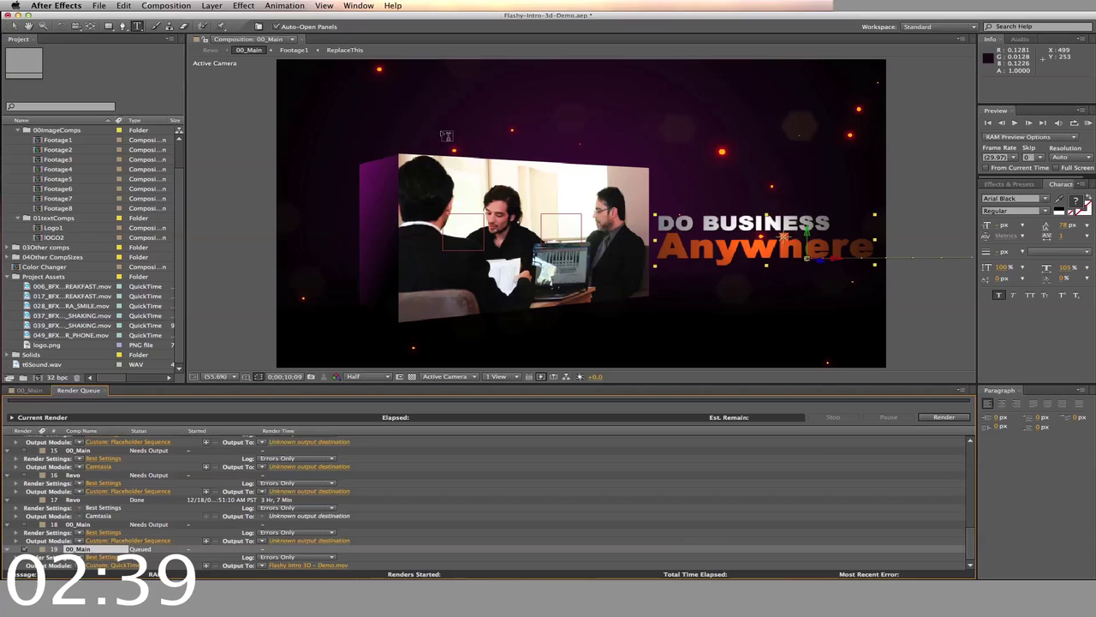
{"action": "left_click", "coordinate": [942, 417]}
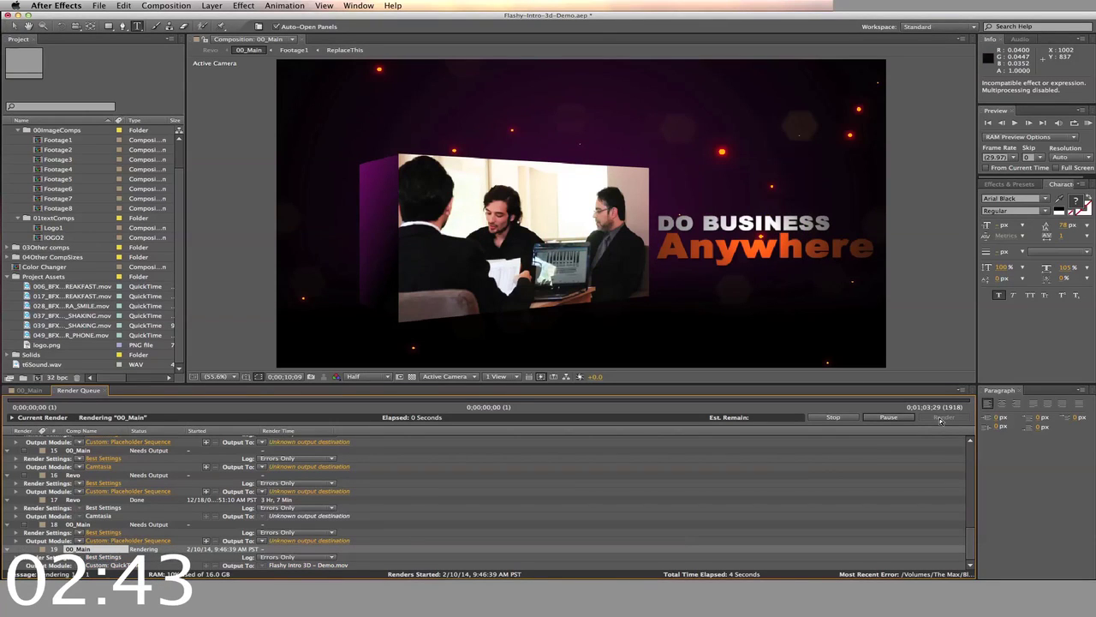
{"action": "key", "text": "super+Tab"}
{"action": "key", "text": "super+Tab"}
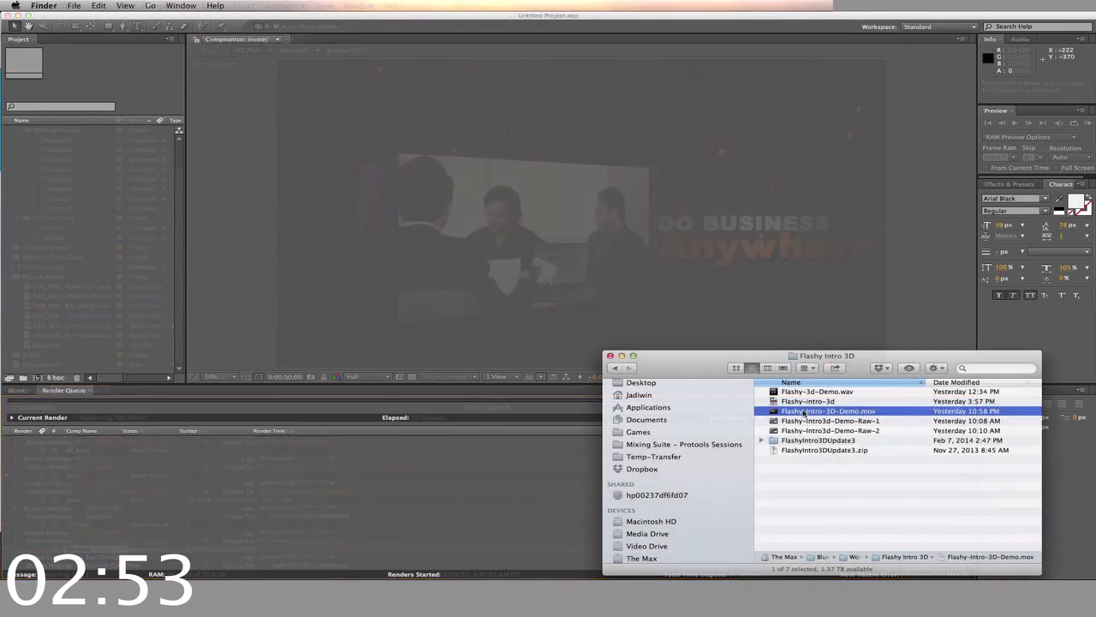
{"action": "double_click", "coordinate": [806, 414]}
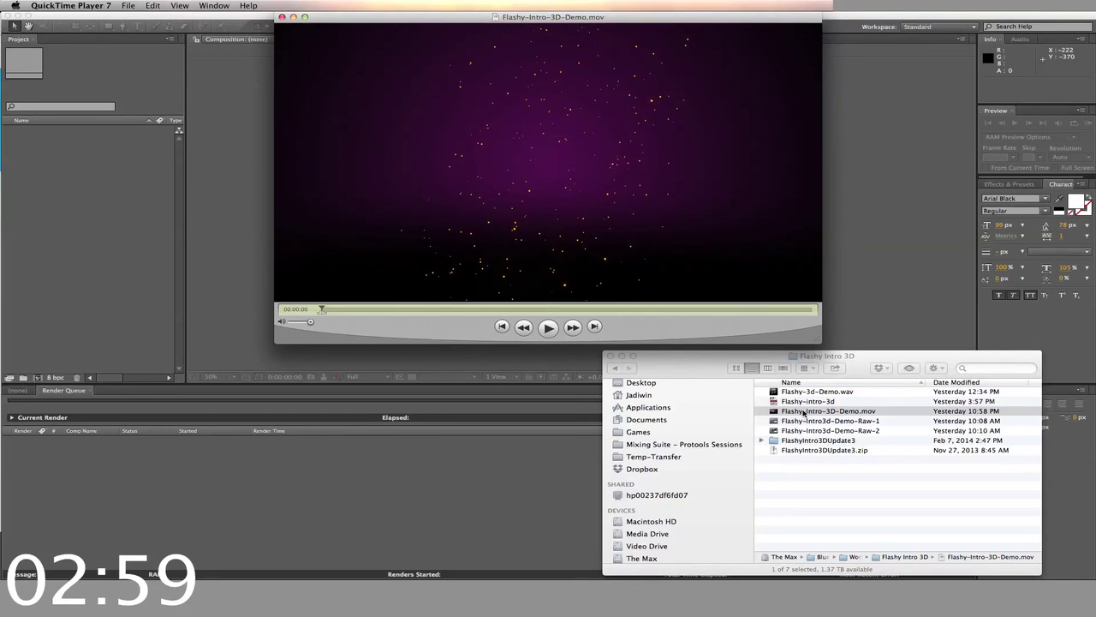
{"action": "key", "text": "space"}
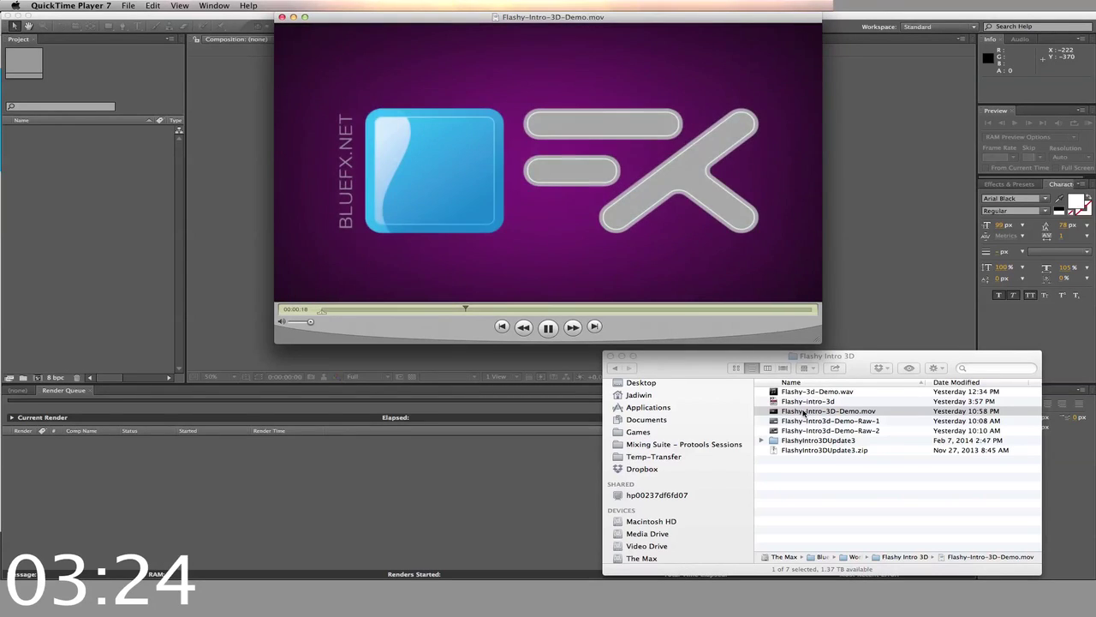
{"action": "key", "text": "super+q"}
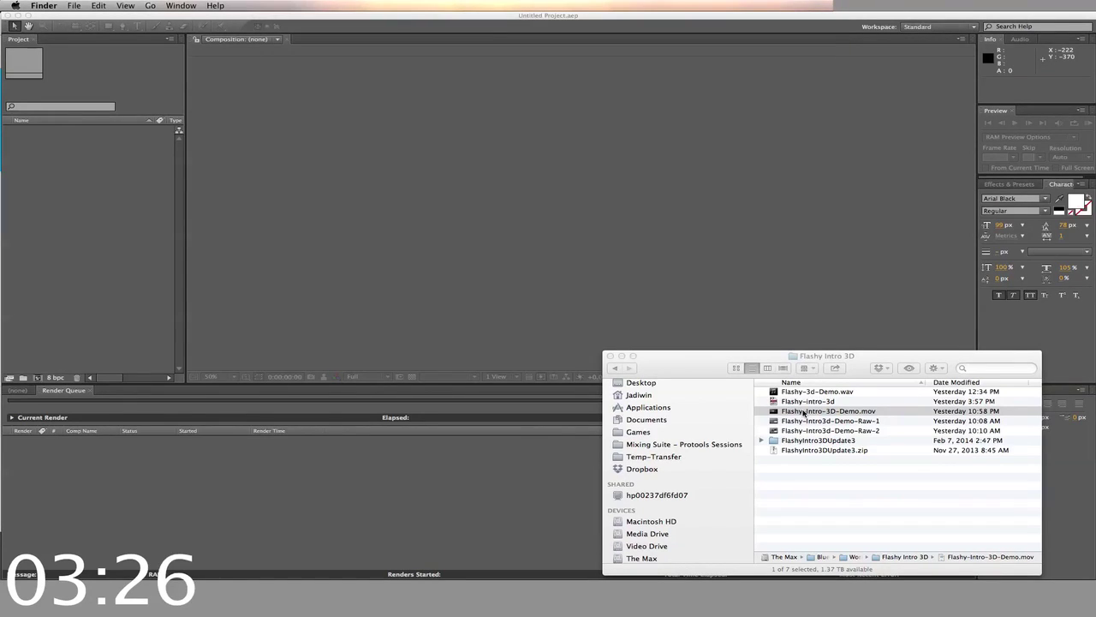
{"action": "left_click", "coordinate": [803, 413]}
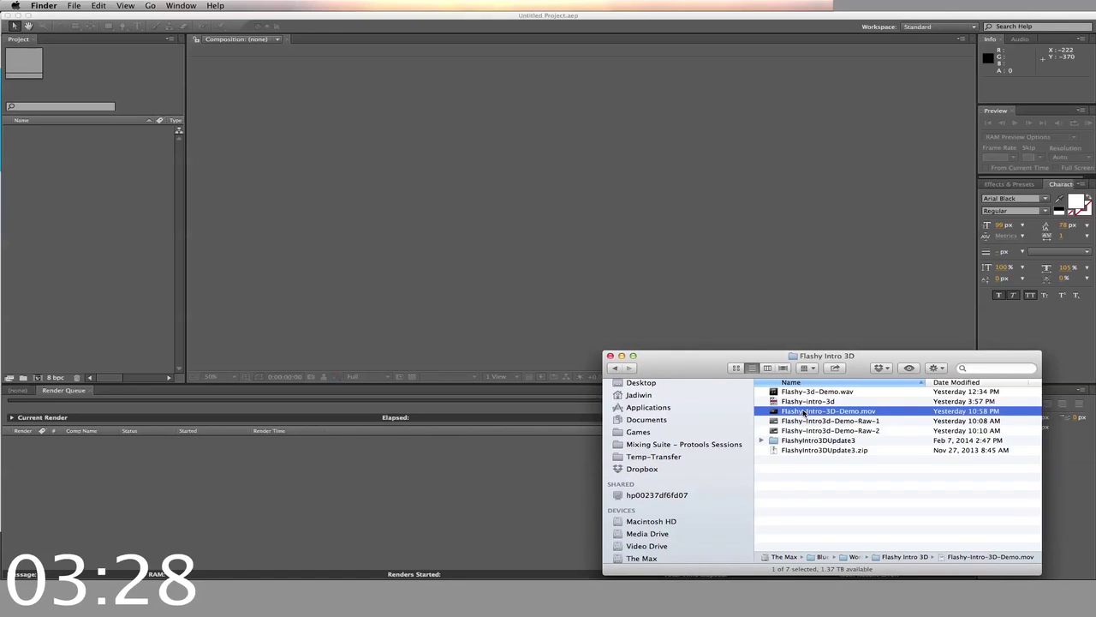